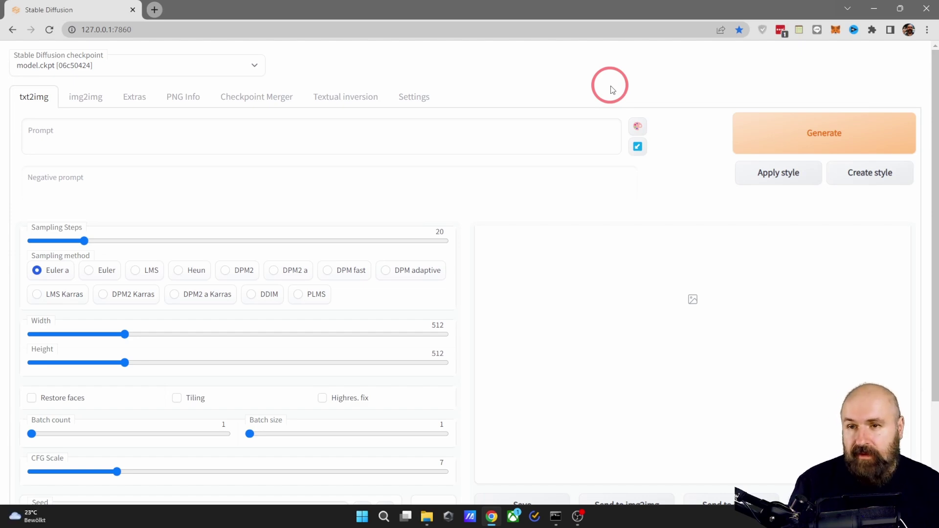
# View the 00851 alien portrait JPG from txt2img-images in Photos, then close the viewer
pyautogui.hotkey('alt', 'Tab')
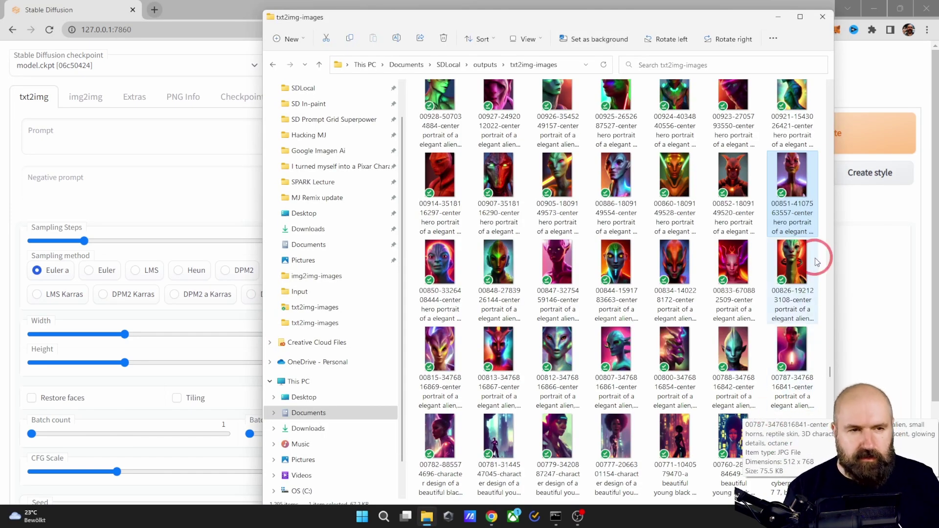
pyautogui.doubleClick(799, 183)
pyautogui.moveTo(894, 318)
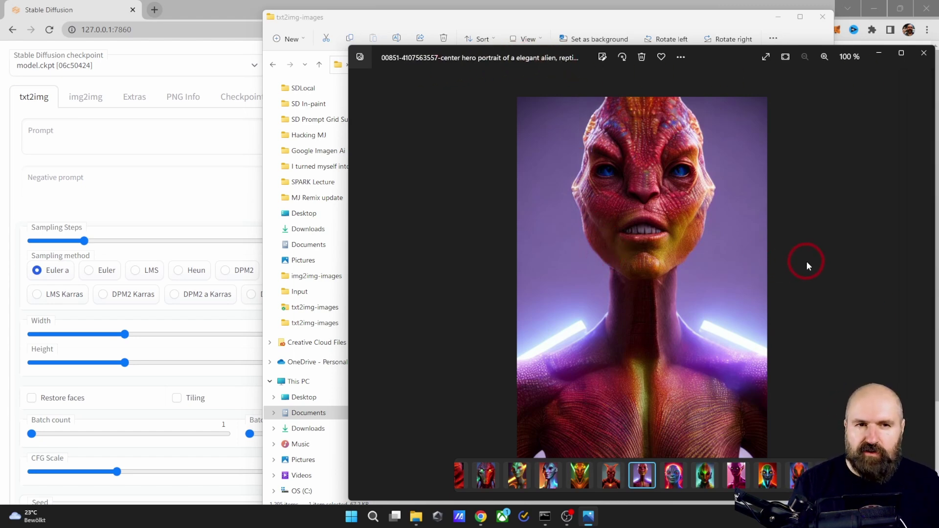
pyautogui.click(915, 56)
# Review the Saving images/grids settings, with jpg as the file format, and apply them unchanged
pyautogui.click(178, 69)
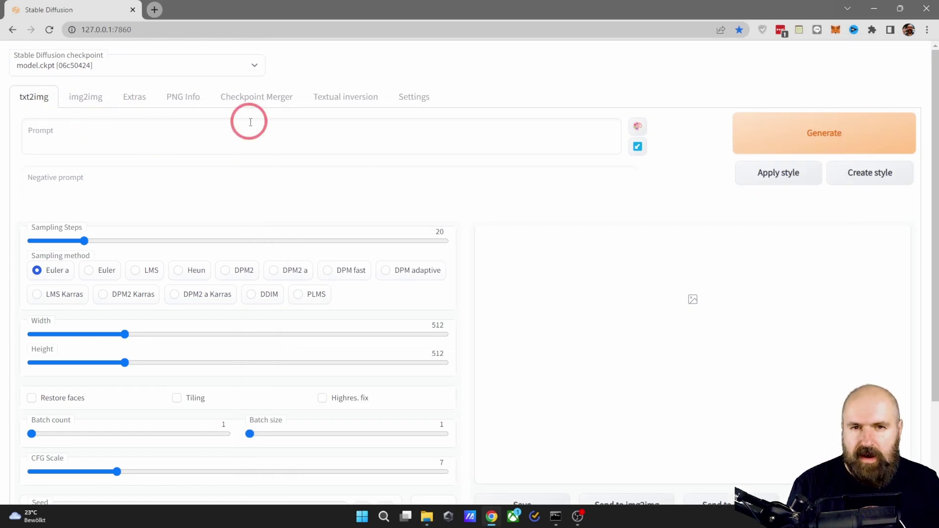
pyautogui.click(406, 105)
pyautogui.scroll(-8, 315, 278)
pyautogui.scroll(7, 315, 269)
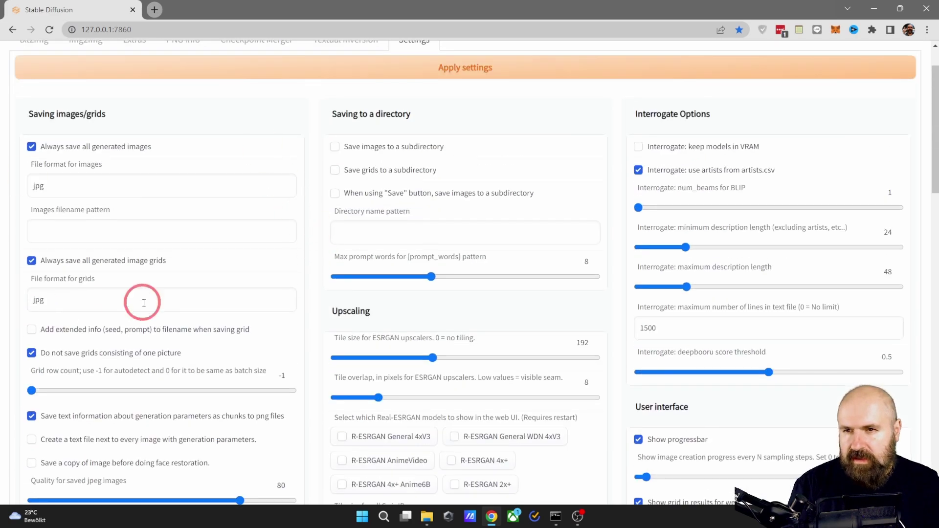
pyautogui.scroll(-4, 163, 345)
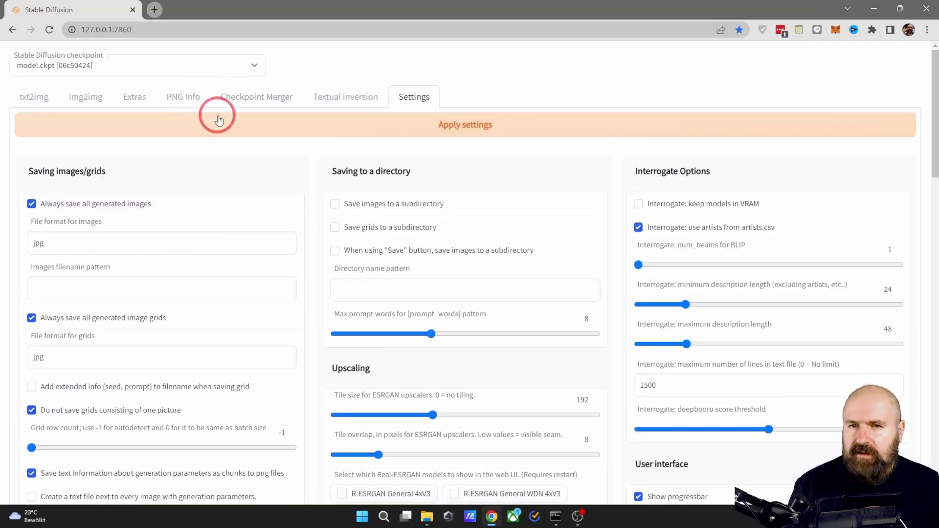
pyautogui.scroll(-4, 85, 230)
pyautogui.scroll(5, 86, 230)
pyautogui.click(498, 133)
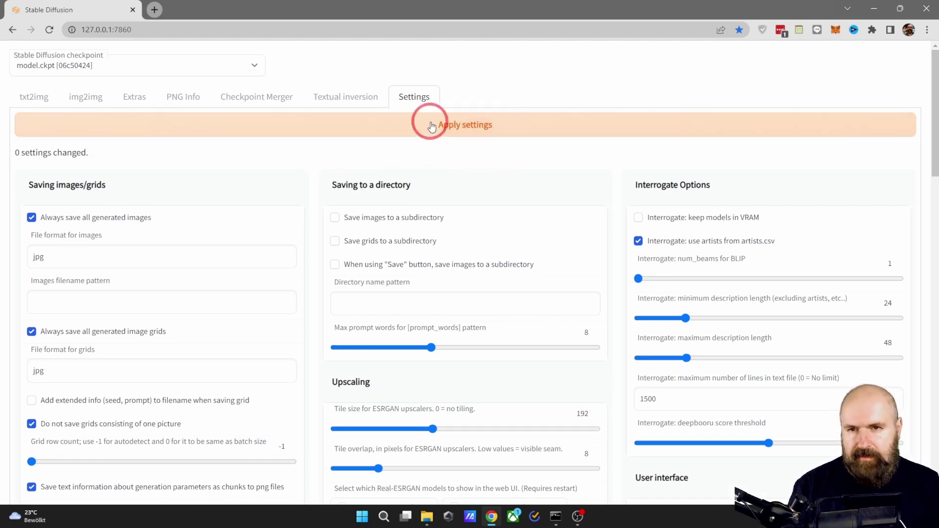
# Load the 00851 portrait JPG into PNG Info to show its stored prompt and parameters
pyautogui.click(188, 98)
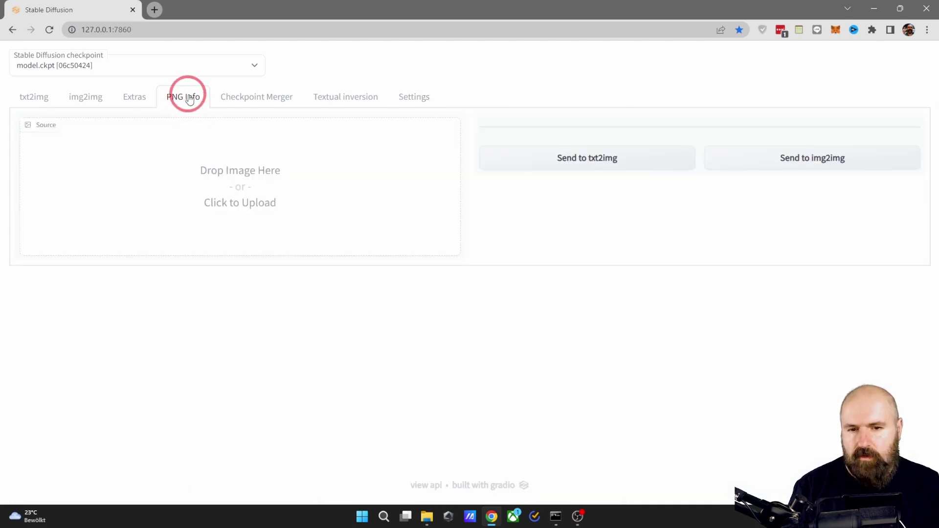
pyautogui.click(426, 516)
pyautogui.moveTo(782, 231); pyautogui.dragTo(797, 192)
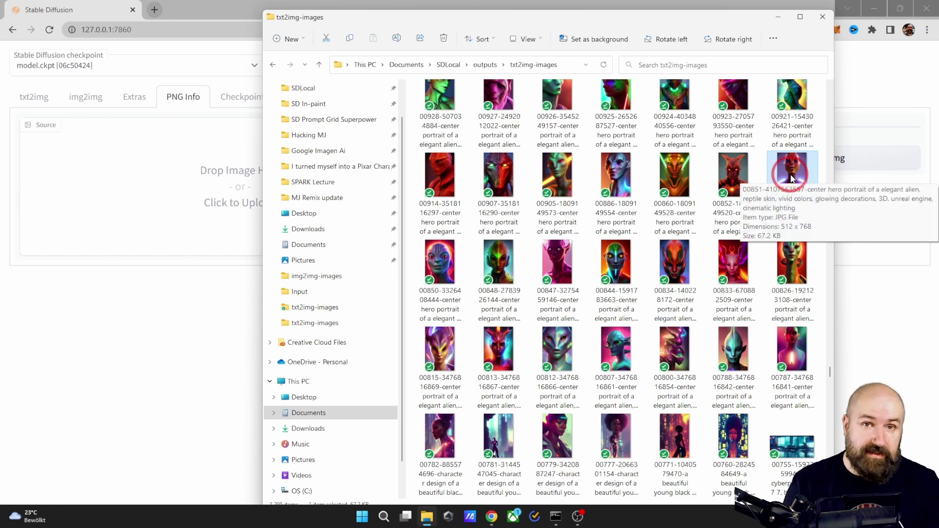
pyautogui.moveTo(792, 177); pyautogui.dragTo(157, 181)
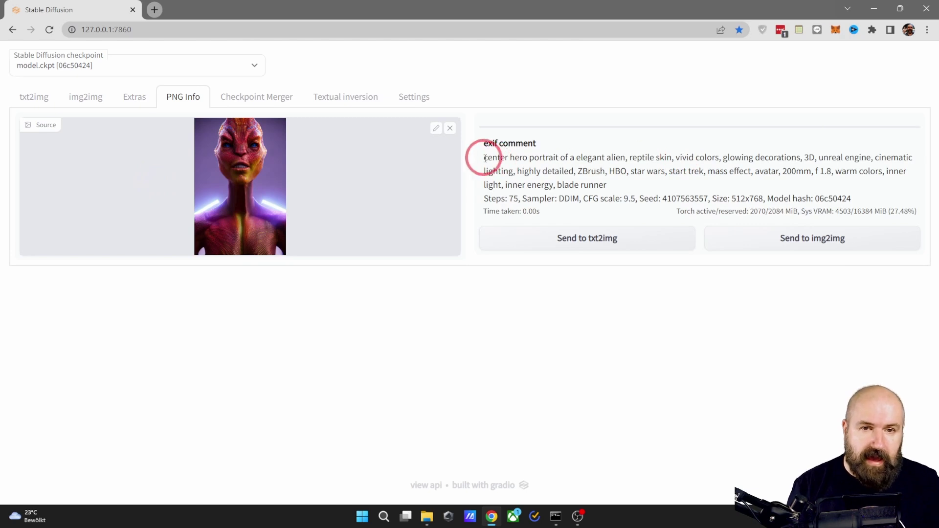
# Select the entire exif comment, both prompt and generation parameters, for copying
pyautogui.moveTo(483, 157); pyautogui.dragTo(624, 188)
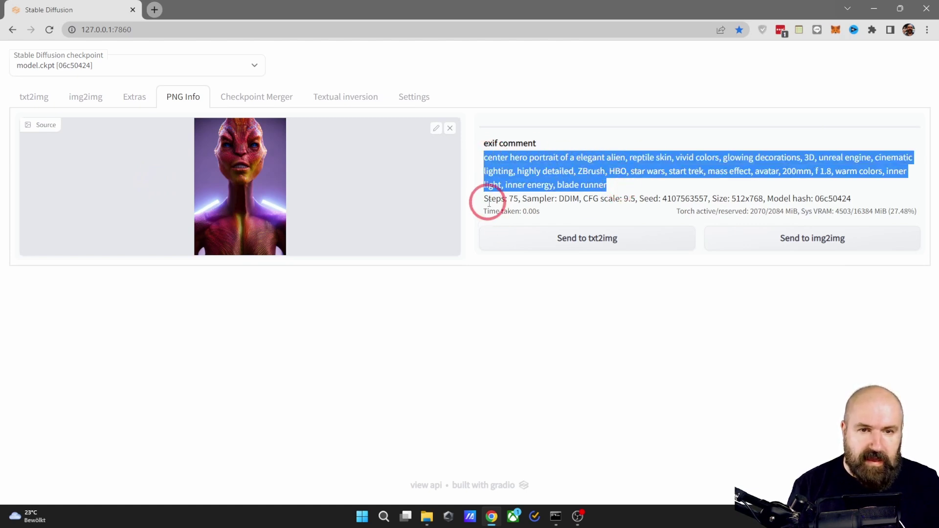
pyautogui.moveTo(483, 198); pyautogui.dragTo(865, 202)
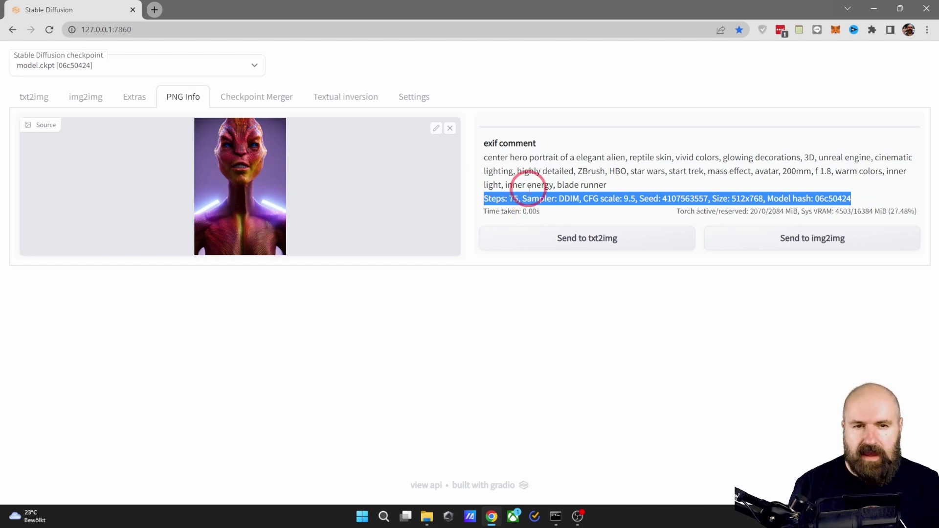
pyautogui.click(23, 100)
pyautogui.click(184, 97)
pyautogui.click(34, 97)
pyautogui.click(186, 97)
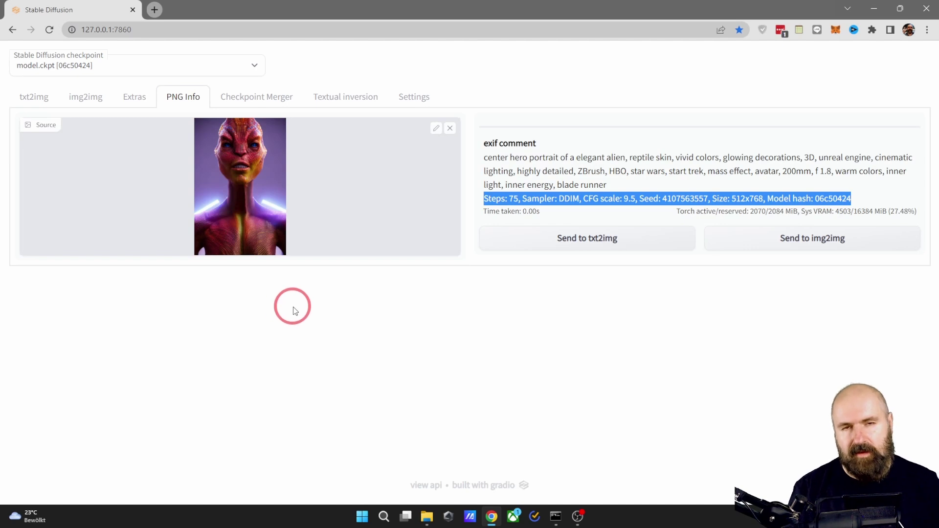
pyautogui.click(859, 202)
pyautogui.moveTo(859, 201); pyautogui.dragTo(485, 159)
pyautogui.hotkey('ctrl', 'c')
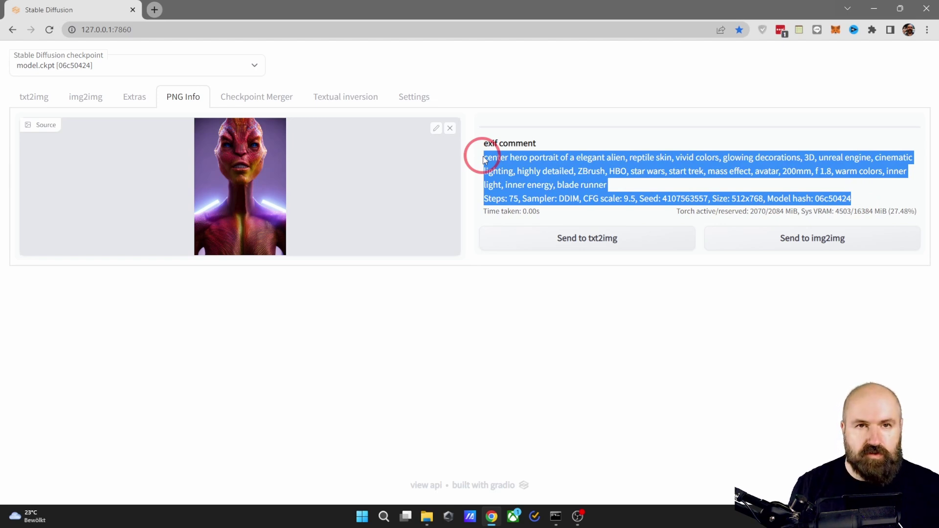
# Paste the alien prompt into txt2img and apply its parameters: 75 steps, DDIM, 512x768, CFG 9.5
pyautogui.click(35, 98)
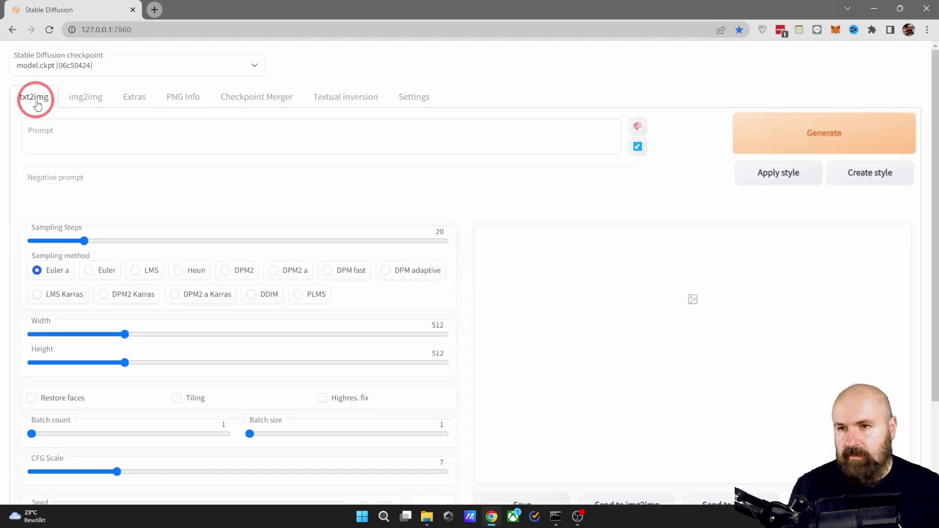
pyautogui.click(47, 131)
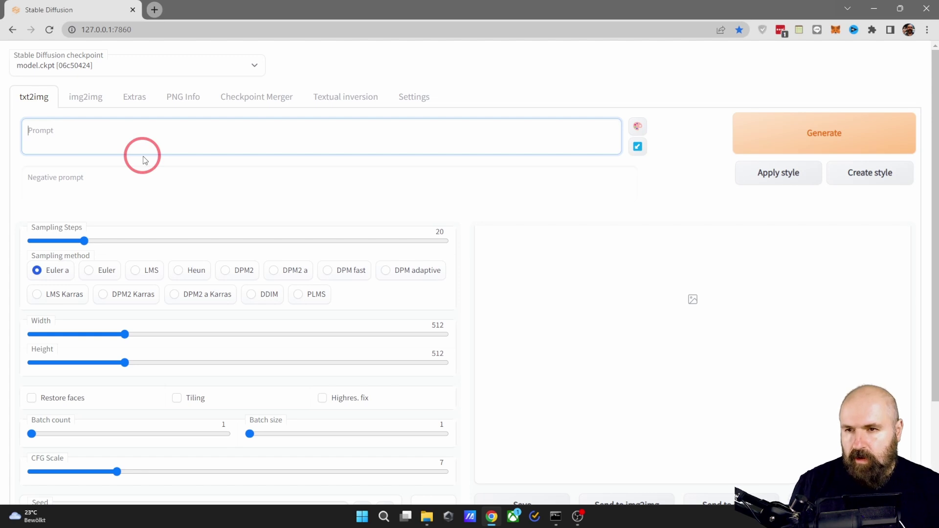
pyautogui.hotkey('ctrl', 'v')
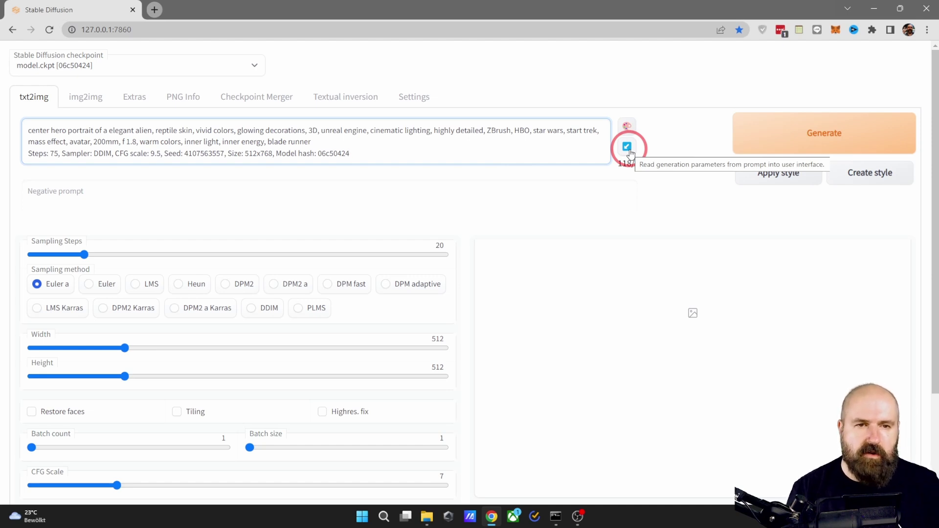
pyautogui.click(627, 146)
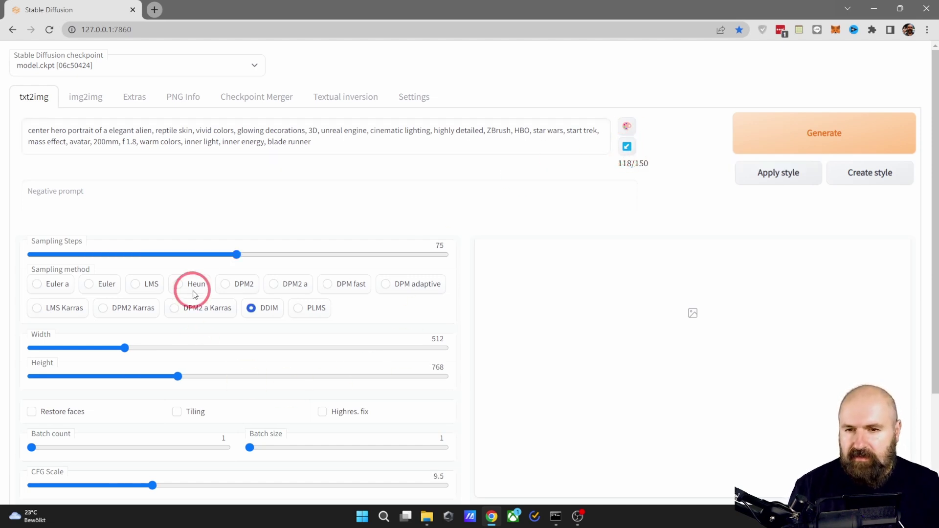
pyautogui.scroll(-3, 293, 380)
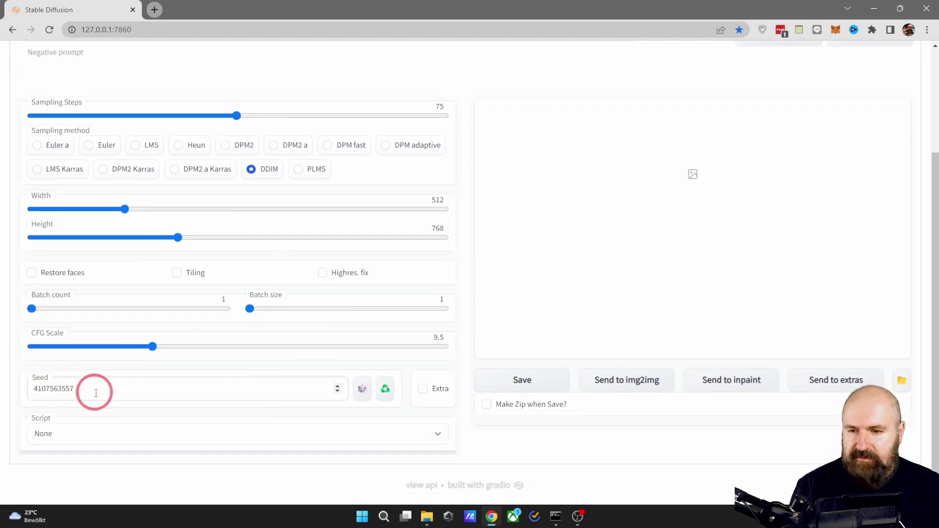
pyautogui.scroll(3, 227, 385)
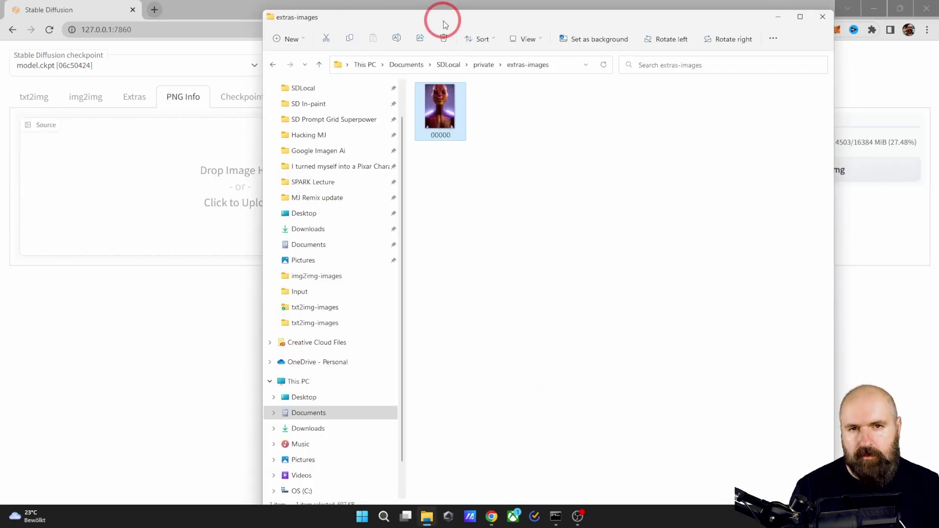
# Load the upscaled 00000 image into PNG Info, revealing only 'Upscale: 4, model:BSRGAN'
pyautogui.moveTo(440, 21); pyautogui.dragTo(561, 88)
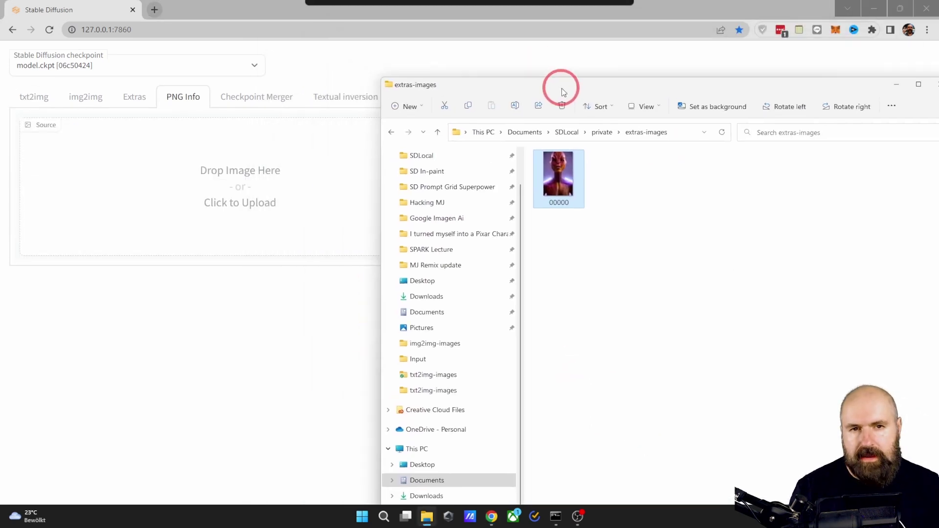
pyautogui.moveTo(556, 175); pyautogui.dragTo(243, 200)
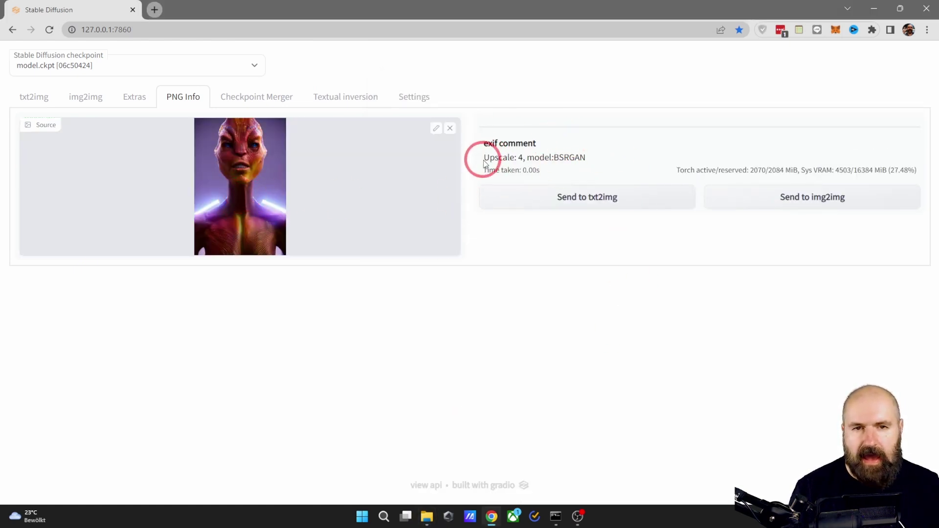
pyautogui.moveTo(482, 158); pyautogui.dragTo(622, 163)
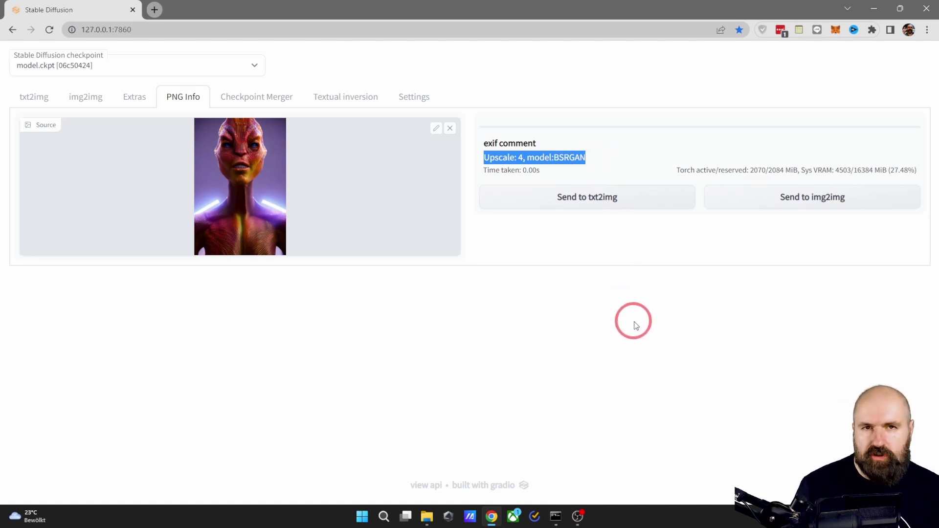
pyautogui.click(43, 98)
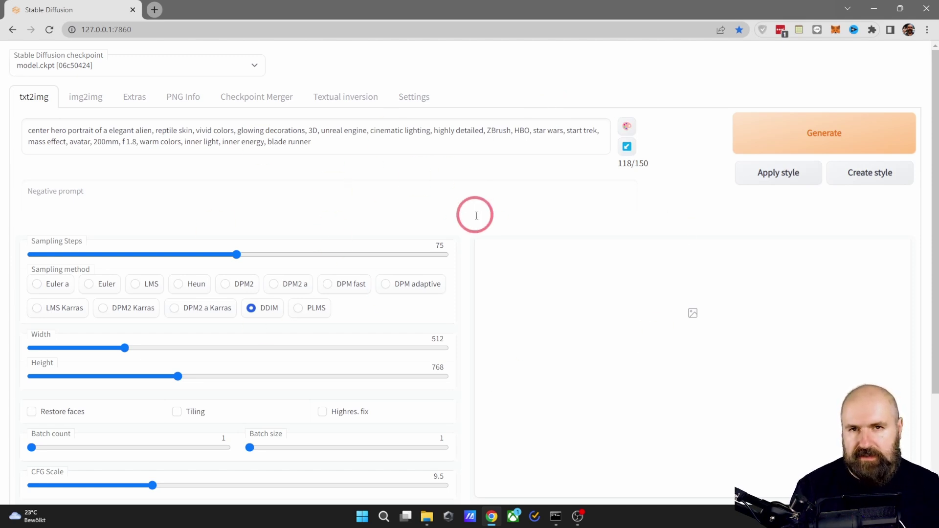
pyautogui.click(85, 100)
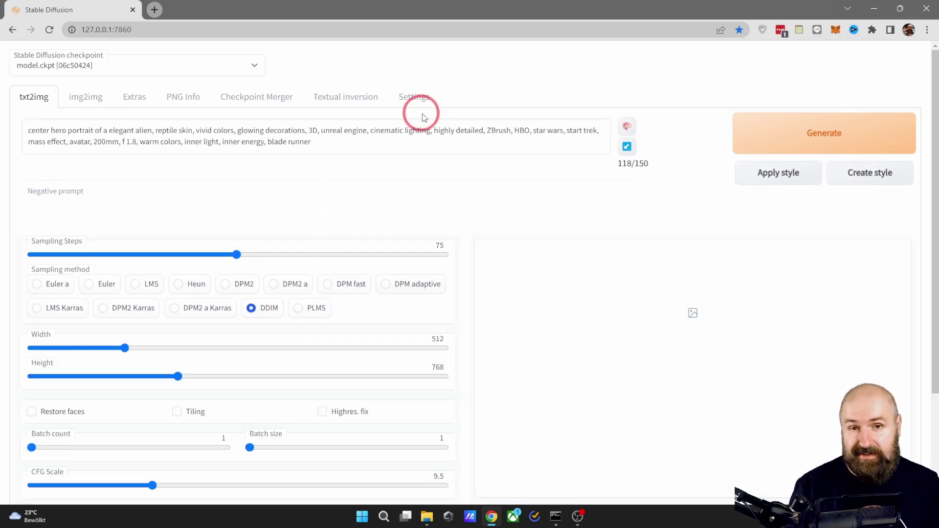
# Show the image-saving settings: jpg file formats and JPEG quality 80
pyautogui.click(415, 101)
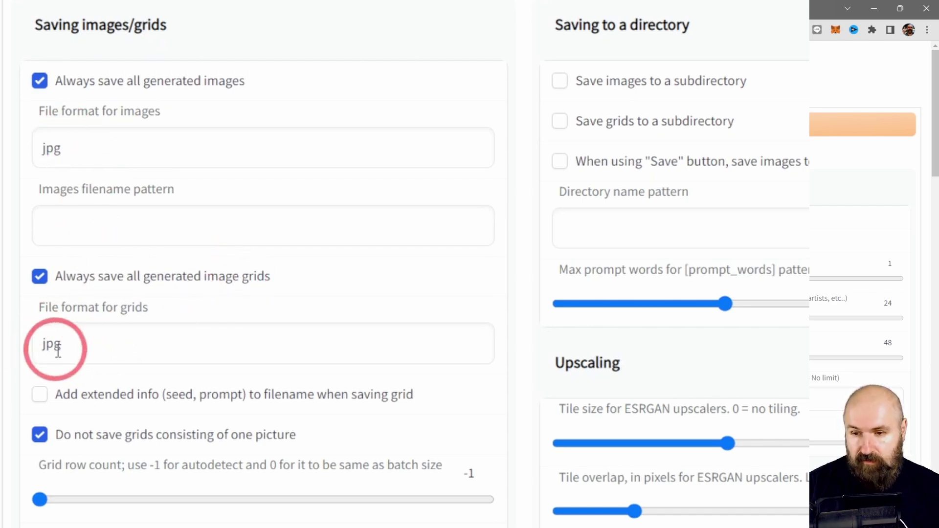
pyautogui.scroll(-10, 283, 204)
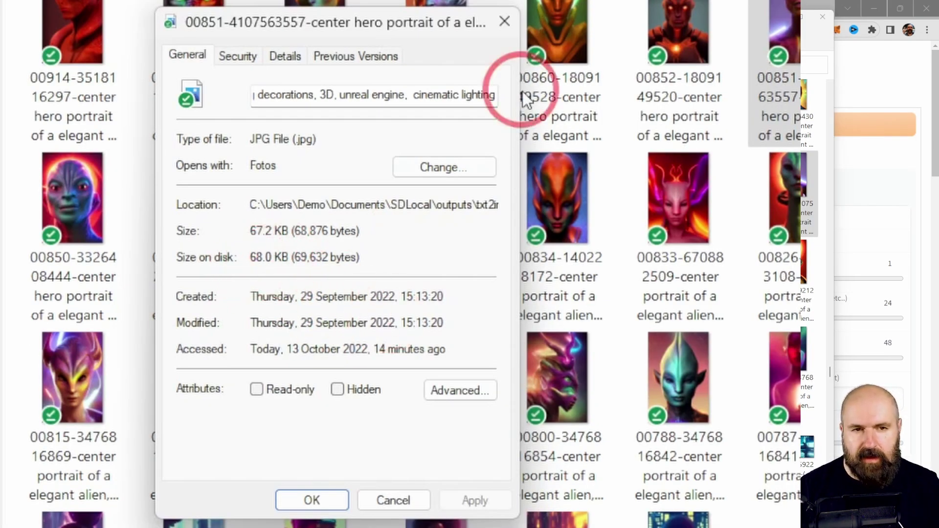
# Close the 00851 portrait's file Properties dialog
pyautogui.click(503, 20)
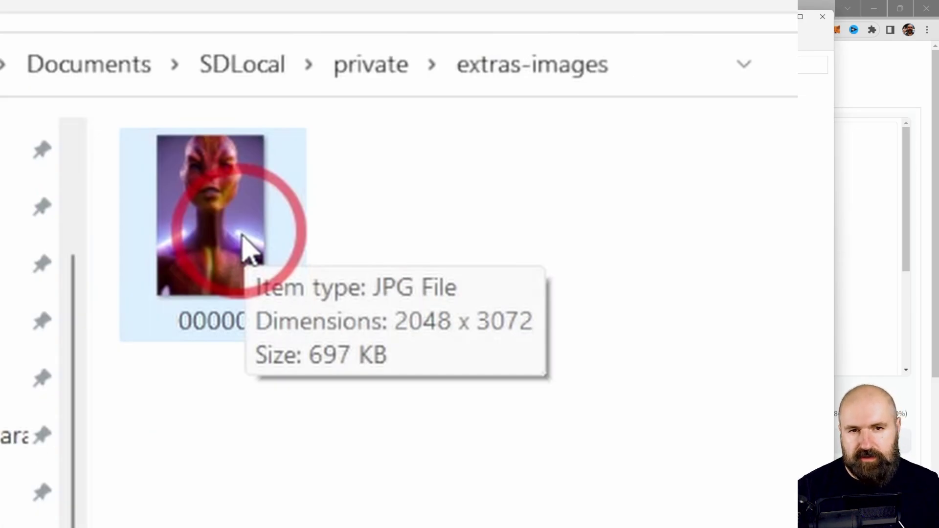